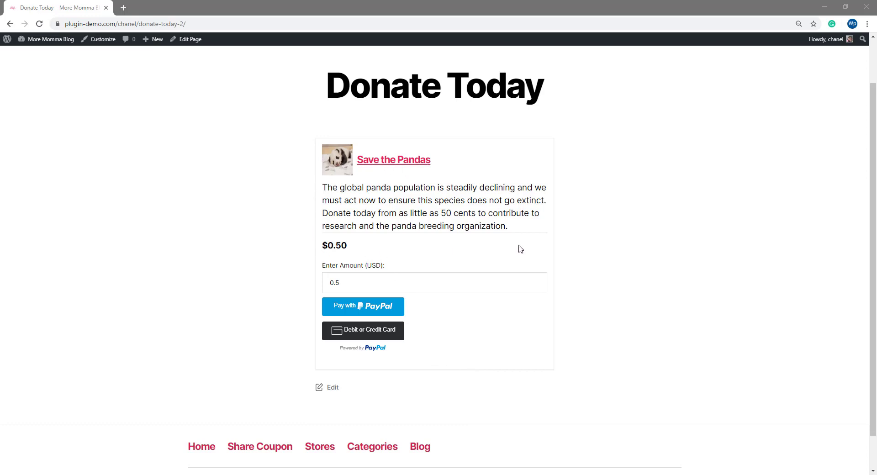
Set the donation amount for Save the Pandas to 10.00 USD
{"action": "left_click", "coordinate": [346, 283]}
{"action": "left_click_drag", "start_coordinate": [345, 283], "coordinate": [325, 279]}
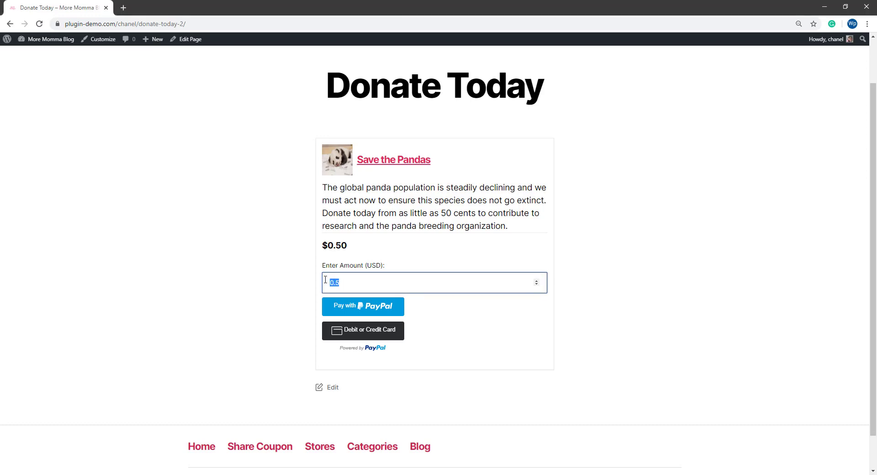
{"action": "key", "text": "BackSpace"}
{"action": "type", "text": "10.00"}
{"action": "left_click", "coordinate": [294, 284]}
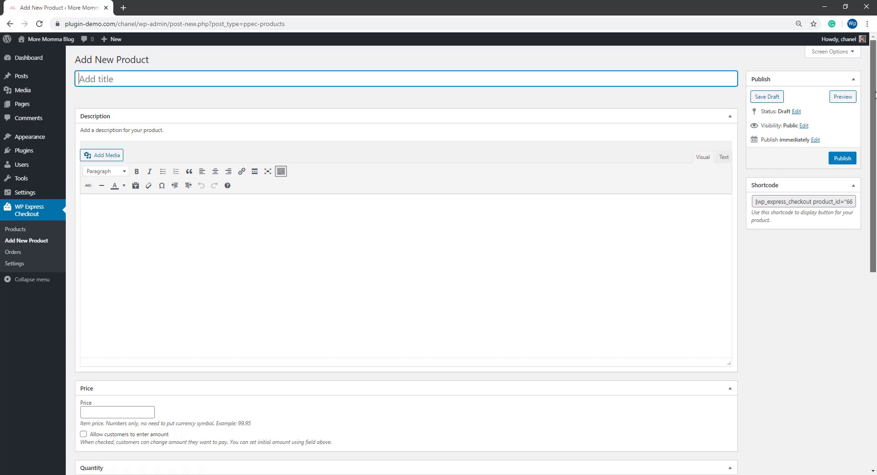
Title the new product "Help Save the Endangered Panda Bears" and add a description covering the donation's use and the digital baby panda image given in return
{"action": "scroll", "coordinate": [875, 94], "scroll_direction": "down", "scroll_amount": 4}
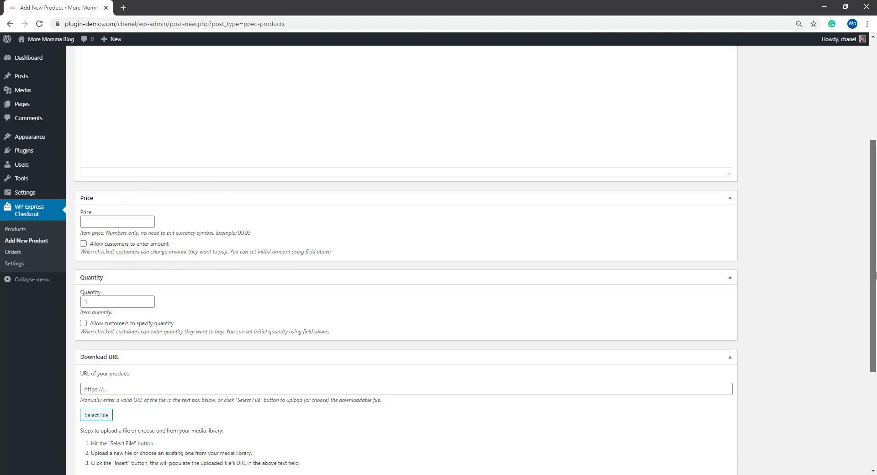
{"action": "left_click_drag", "start_coordinate": [874, 256], "coordinate": [873, 350]}
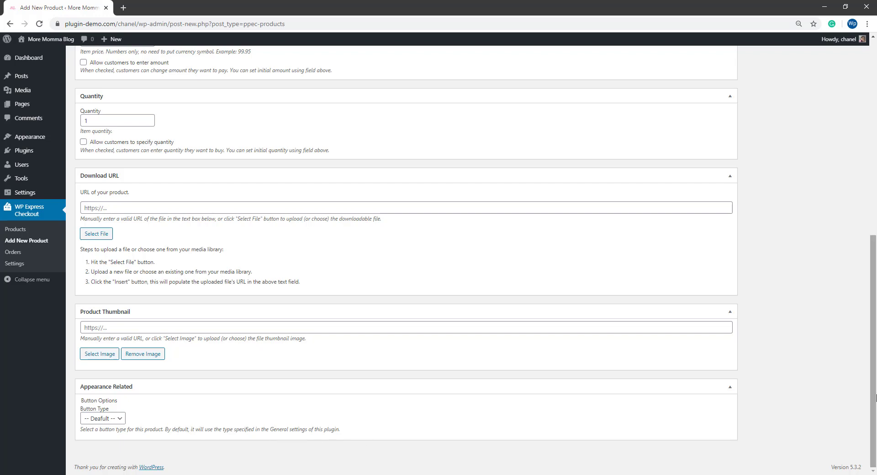
{"action": "left_click_drag", "start_coordinate": [874, 340], "coordinate": [876, 144]}
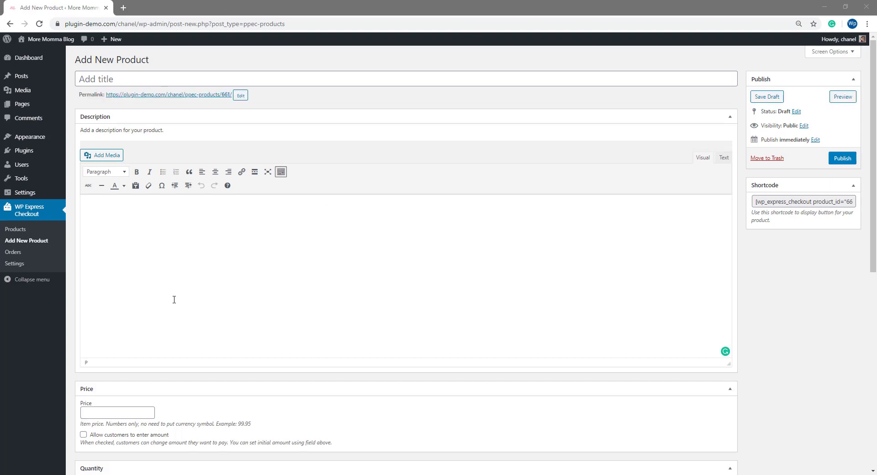
{"action": "left_click", "coordinate": [137, 79]}
{"action": "type", "text": "Help Save the Endangered Panda Bears"}
{"action": "key", "text": "Tab"}
{"action": "type", "text": "Your donation will be used to help endangered panda bears and the breeding program. For each donation, you will receive a digital image of our very own captivity bred baby panda bear."}
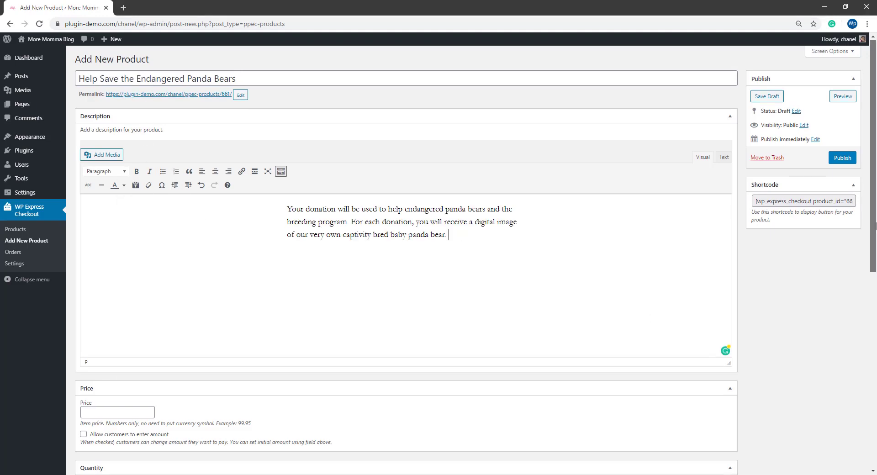
Set the product price to 1.00 and allow customers to enter their own amount
{"action": "left_click_drag", "start_coordinate": [874, 222], "coordinate": [875, 326]}
{"action": "scroll", "coordinate": [876, 325], "scroll_direction": "down", "scroll_amount": 1}
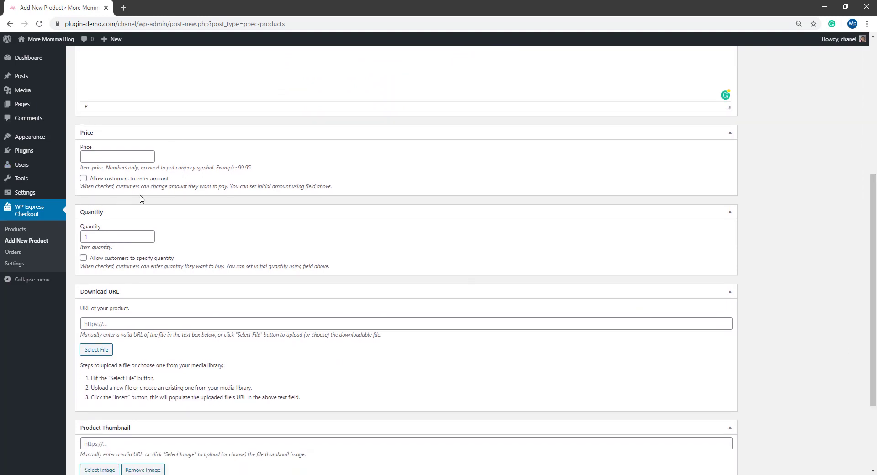
{"action": "left_click", "coordinate": [98, 158]}
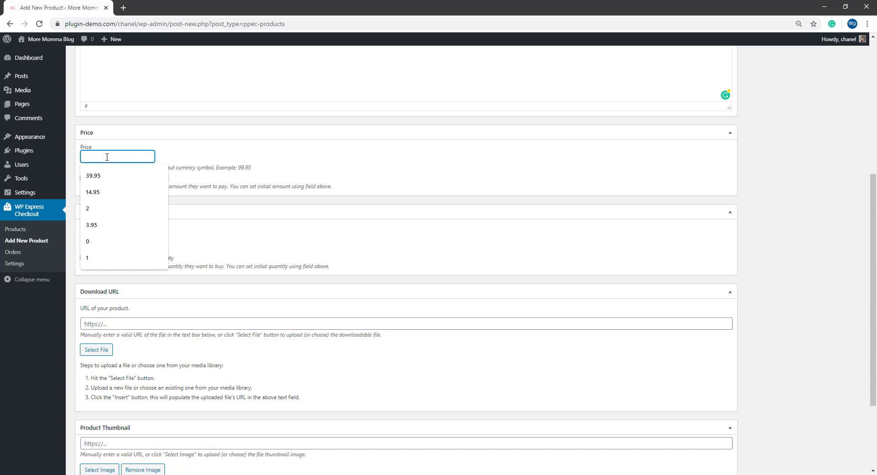
{"action": "type", "text": "1.00"}
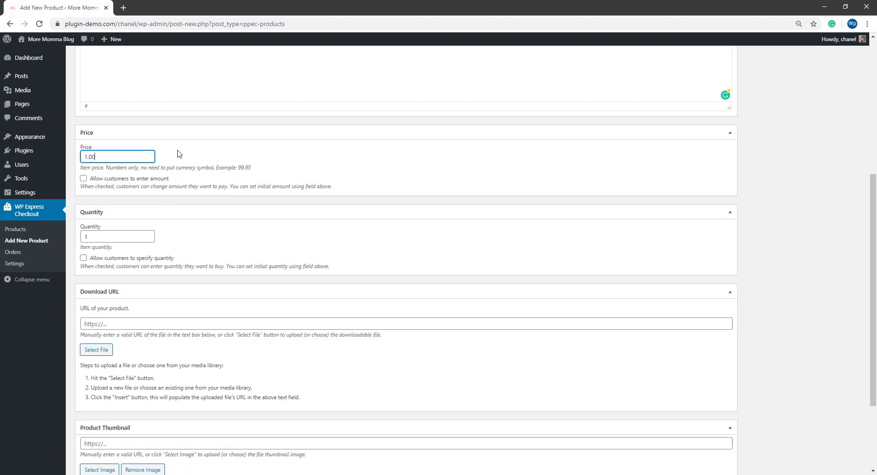
{"action": "left_click", "coordinate": [179, 154]}
{"action": "left_click", "coordinate": [84, 179]}
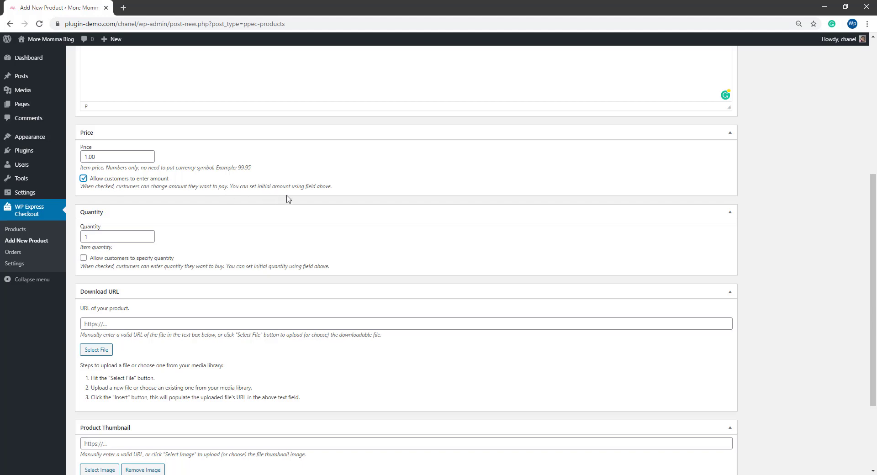
Insert the sleeping panda image berlin-zoo-pandas66-scaled.jpg from the media library as the product's download file
{"action": "scroll", "coordinate": [342, 271], "scroll_direction": "down", "scroll_amount": 1}
{"action": "scroll", "coordinate": [342, 270], "scroll_direction": "down", "scroll_amount": 1}
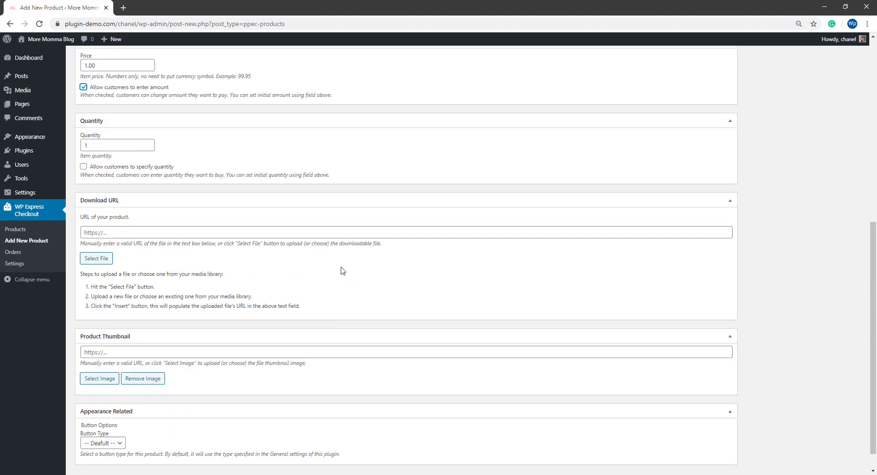
{"action": "scroll", "coordinate": [875, 300], "scroll_direction": "down", "scroll_amount": 1}
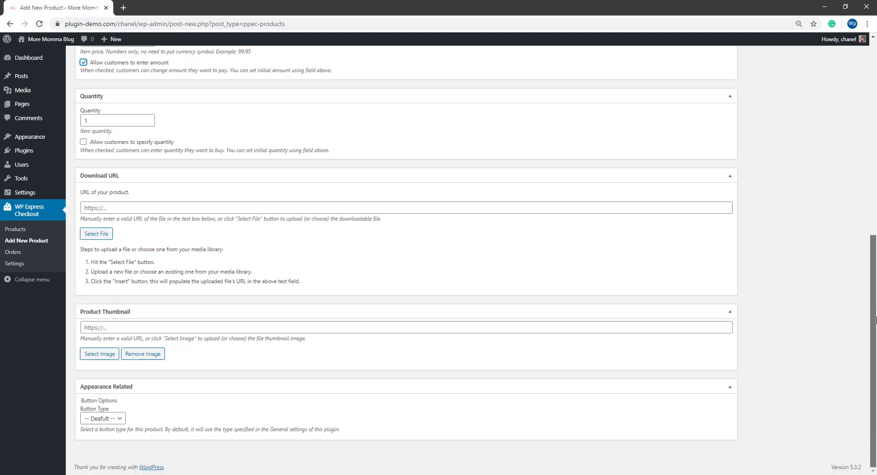
{"action": "left_click", "coordinate": [93, 234]}
{"action": "left_click", "coordinate": [59, 151]}
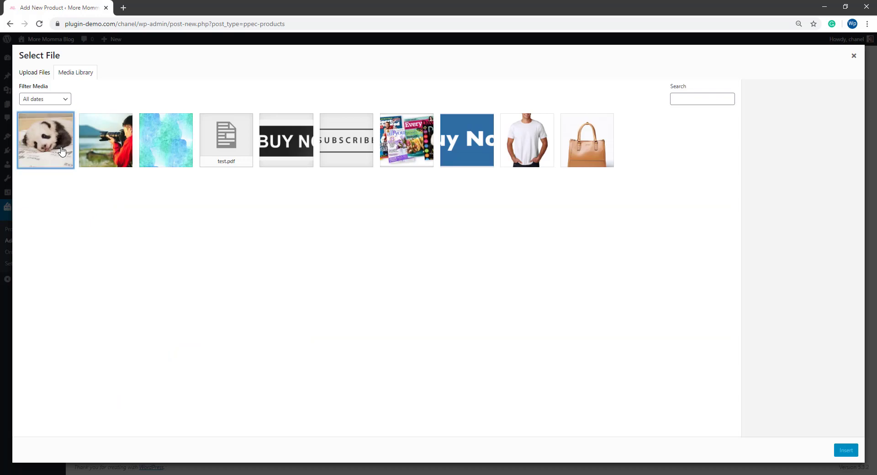
{"action": "left_click", "coordinate": [846, 450]}
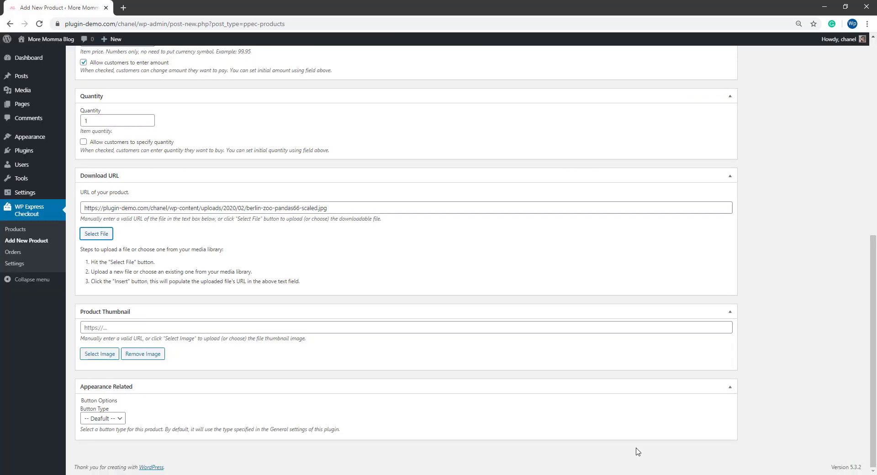
Insert berlin-zoo-pandas66-scaled.jpg from the media library as the product thumbnail
{"action": "left_click", "coordinate": [95, 358]}
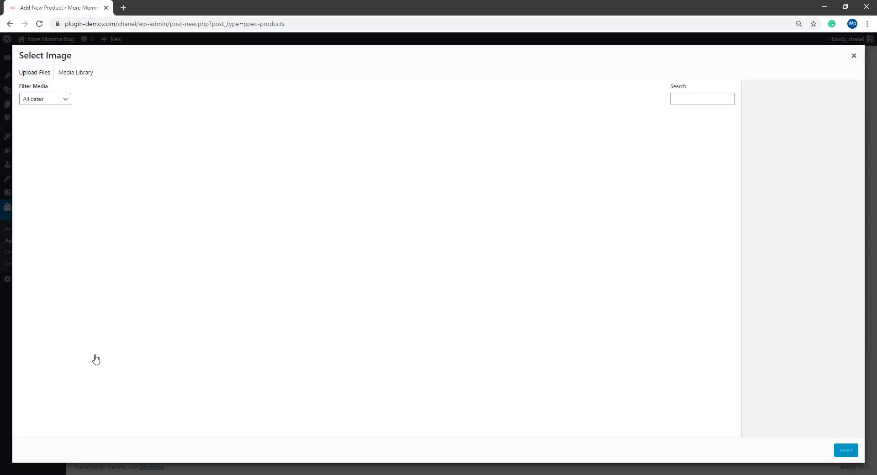
{"action": "left_click", "coordinate": [59, 154]}
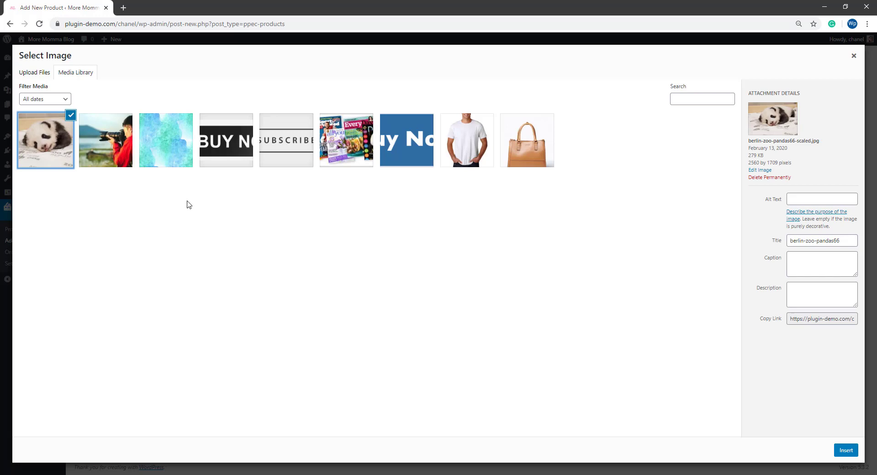
{"action": "left_click", "coordinate": [846, 450]}
Set the product's payment button type to Pay
{"action": "scroll", "coordinate": [219, 356], "scroll_direction": "down", "scroll_amount": 2}
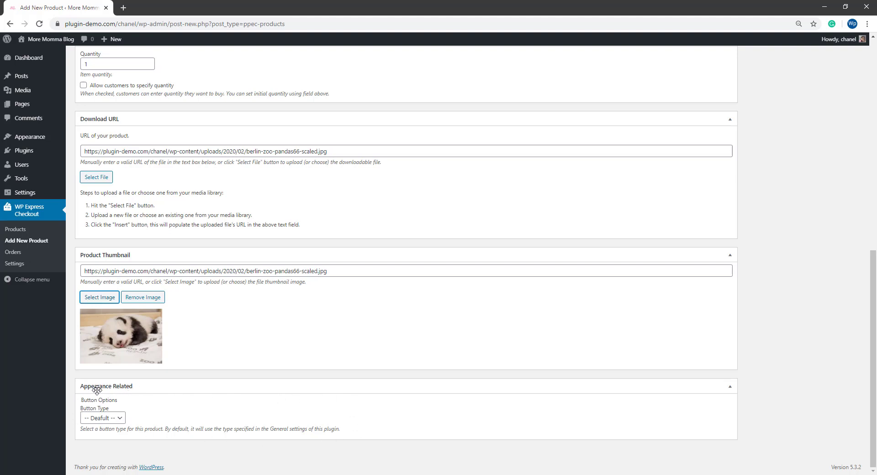
{"action": "left_click", "coordinate": [102, 419]}
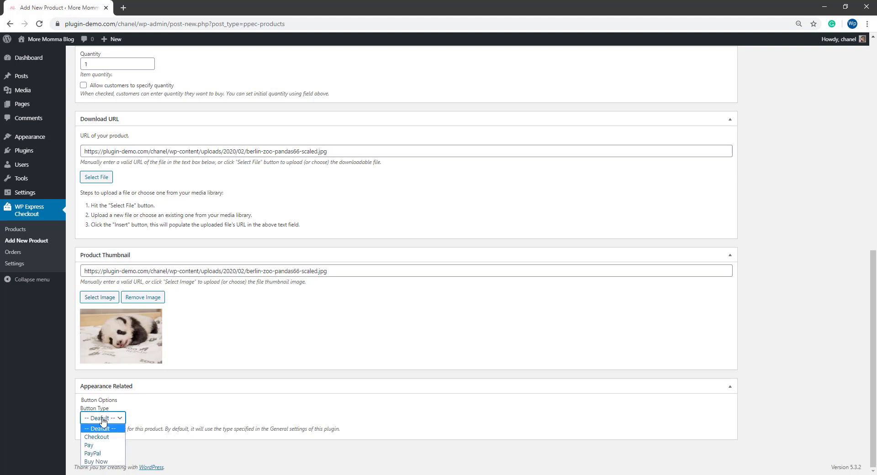
{"action": "left_click", "coordinate": [90, 446]}
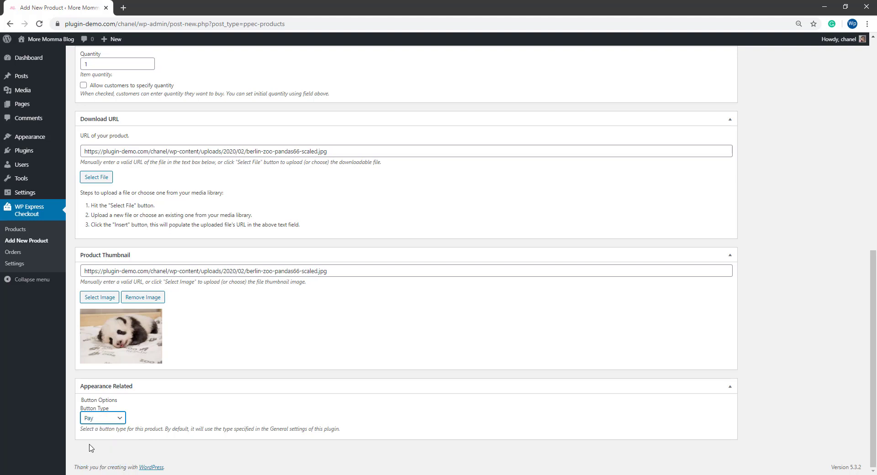
{"action": "left_click", "coordinate": [330, 418]}
Publish the panda donation product and highlight its shortcode
{"action": "left_click_drag", "start_coordinate": [875, 420], "coordinate": [874, 209]}
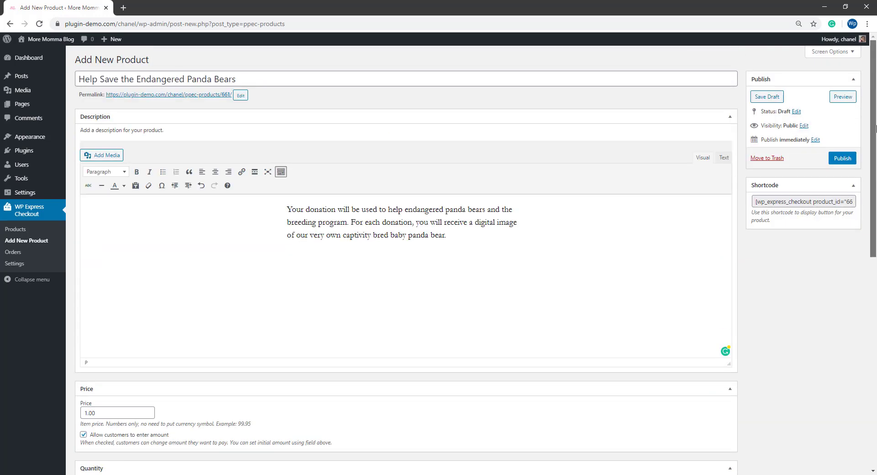
{"action": "left_click", "coordinate": [842, 159]}
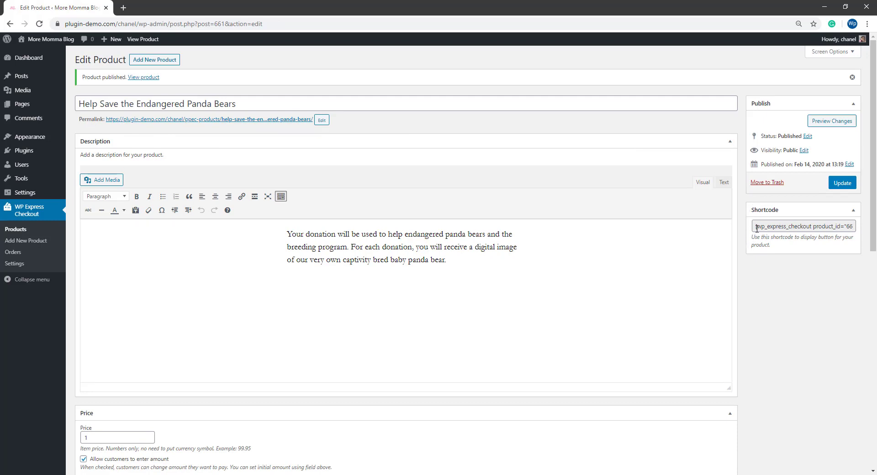
{"action": "left_click_drag", "start_coordinate": [757, 228], "coordinate": [864, 235]}
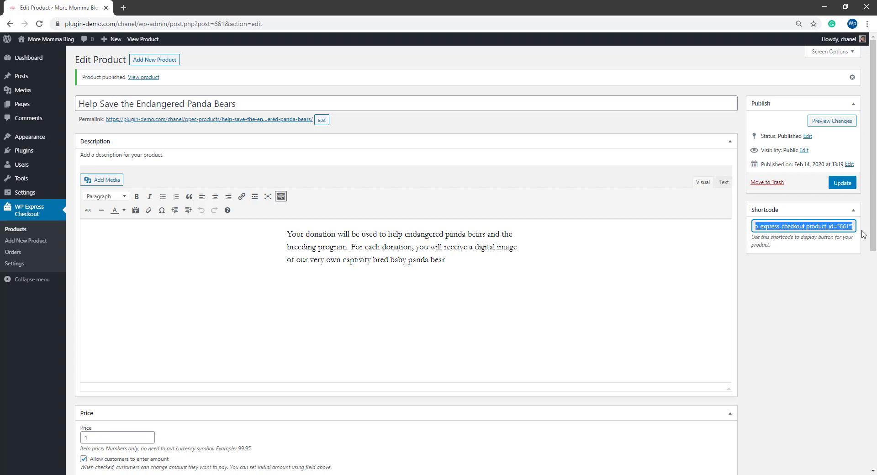
{"action": "left_click", "coordinate": [811, 265]}
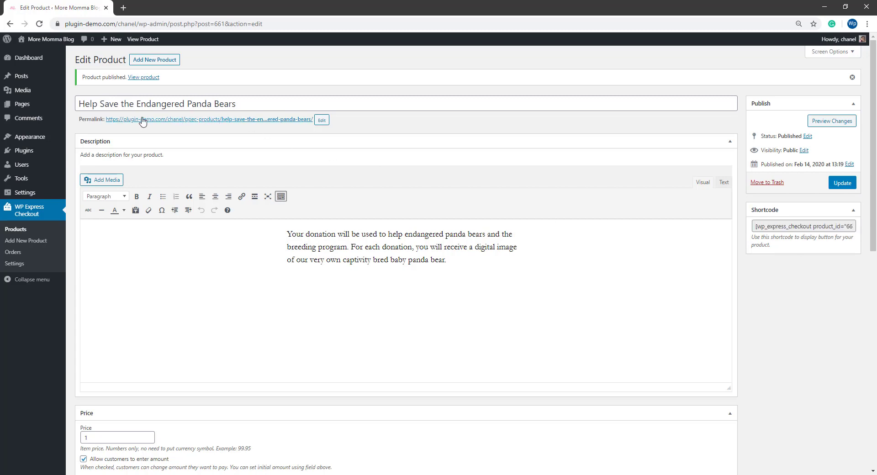
Open the published product's page from its permalink and set the donation amount to 100 USD
{"action": "left_click", "coordinate": [200, 120]}
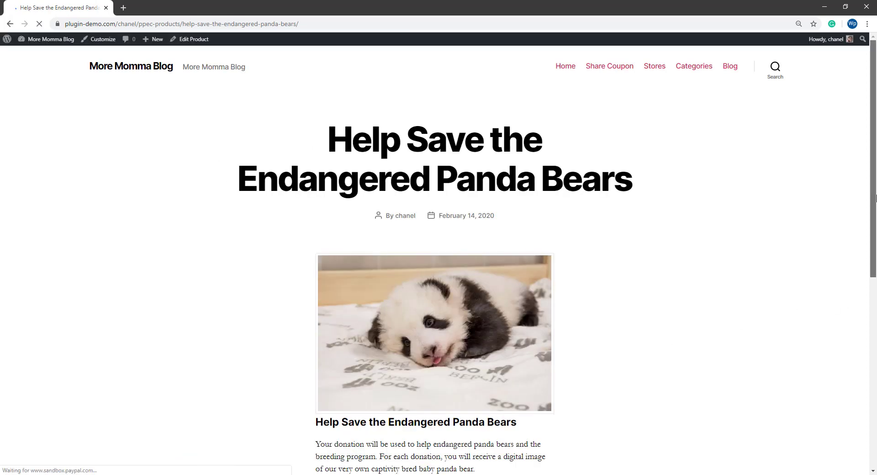
{"action": "left_click_drag", "start_coordinate": [876, 197], "coordinate": [876, 297]}
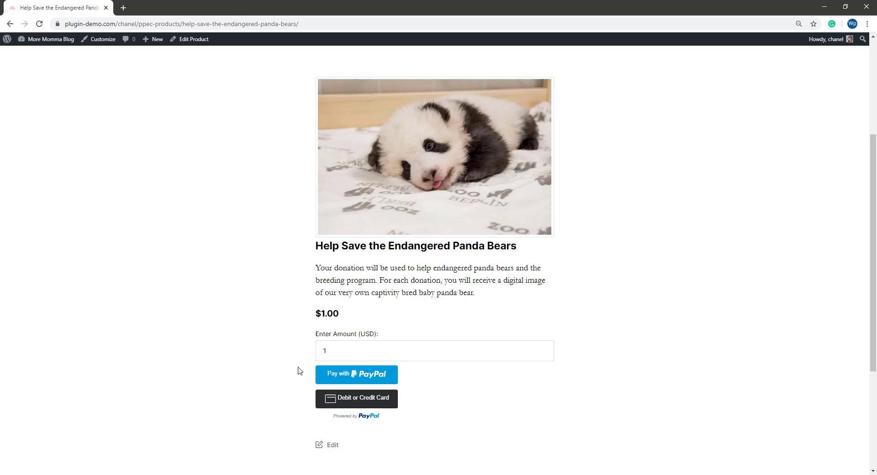
{"action": "left_click", "coordinate": [342, 349]}
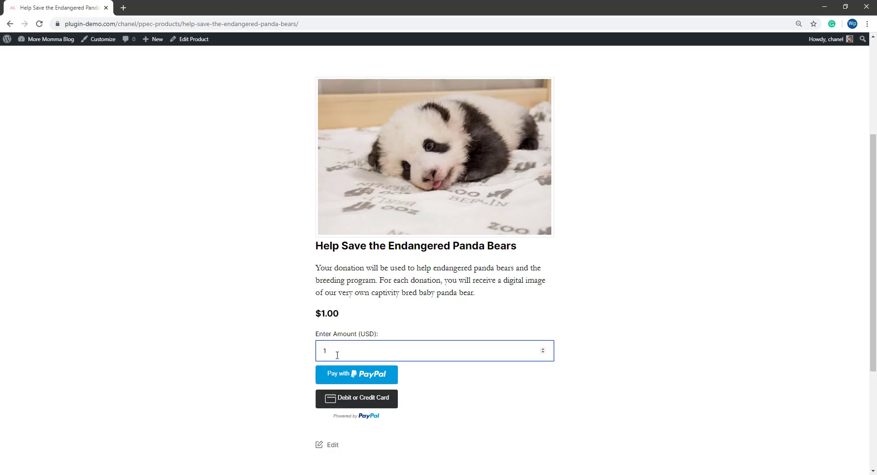
{"action": "type", "text": "00"}
{"action": "left_click", "coordinate": [495, 400]}
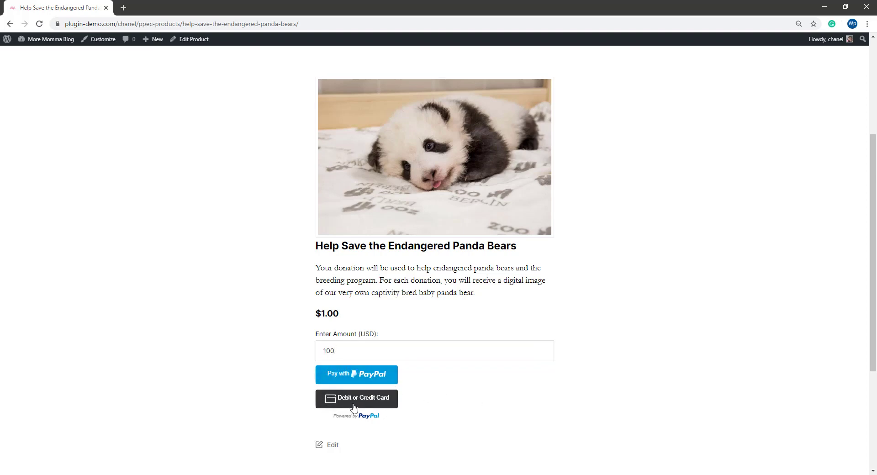
Pay the donation with PayPal, logging in with the prefilled sandbox account and using its balance
{"action": "left_click", "coordinate": [383, 381]}
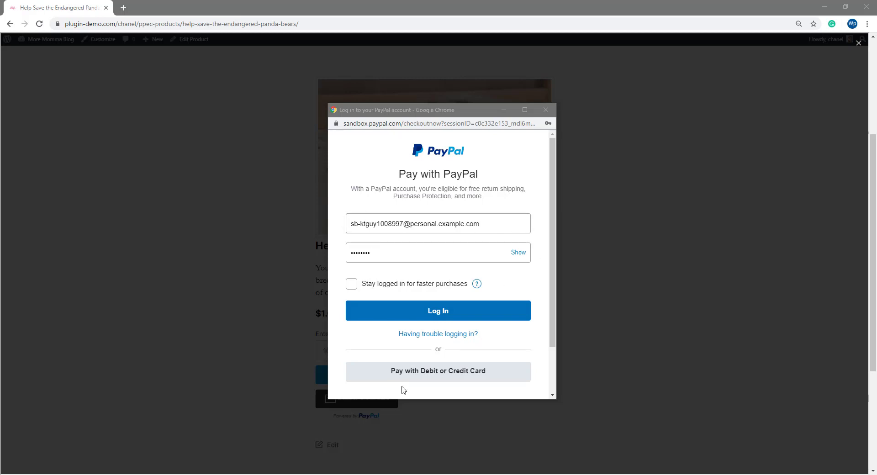
{"action": "left_click", "coordinate": [473, 313]}
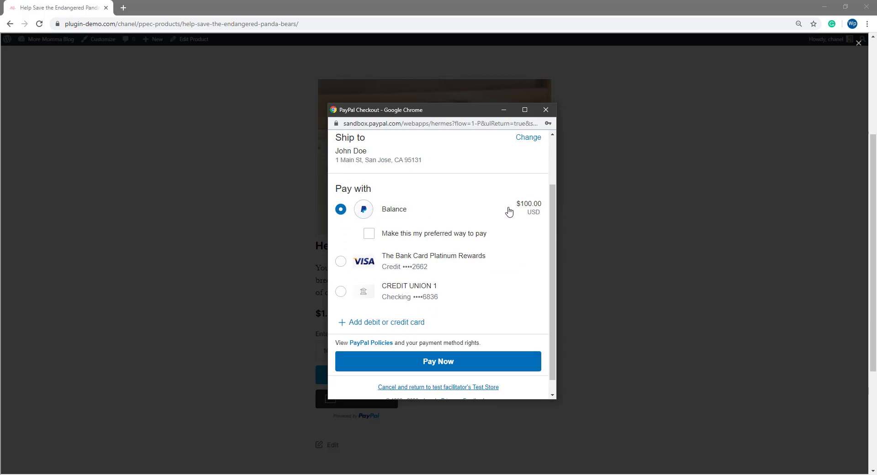
{"action": "left_click", "coordinate": [441, 366]}
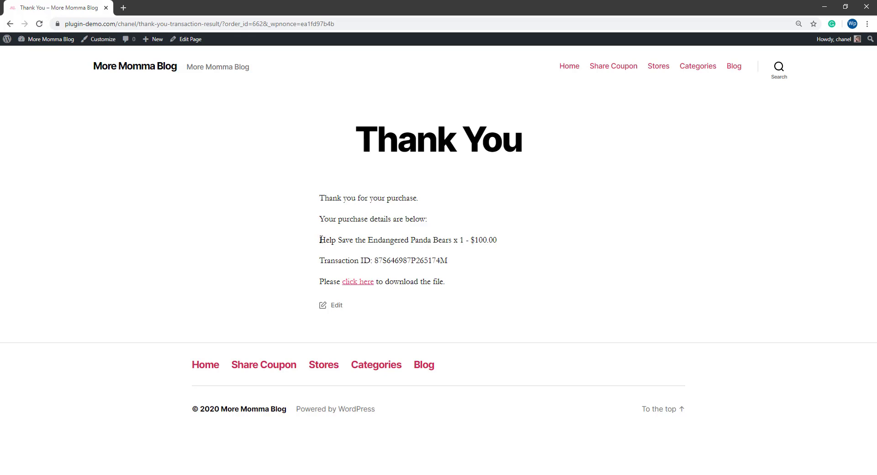
Highlight the purchased item line on the Thank You page and open the WP Express Checkout orders in the site admin
{"action": "left_click_drag", "start_coordinate": [321, 240], "coordinate": [507, 245]}
{"action": "left_click", "coordinate": [508, 245]}
{"action": "left_click", "coordinate": [62, 41]}
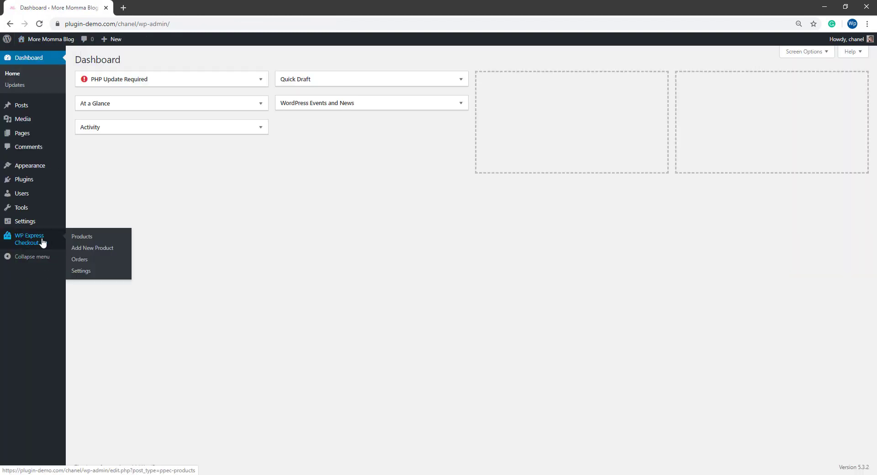
{"action": "left_click", "coordinate": [83, 262]}
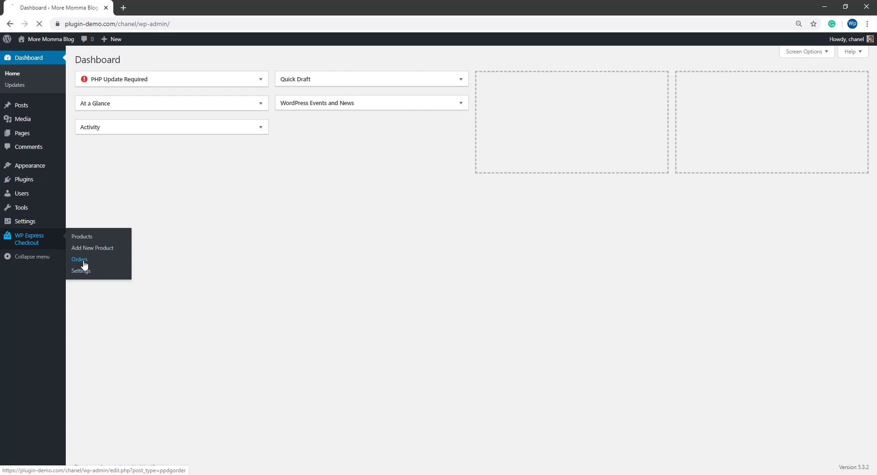